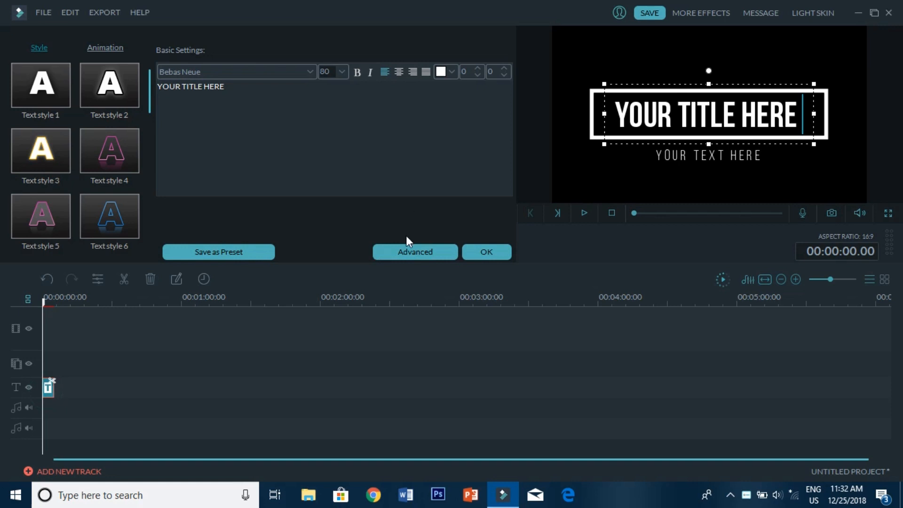
Delete the rectangular frame and the "YOUR TEXT HERE" subtitle from the title in the advanced text editor.
{"action": "left_click", "coordinate": [398, 247]}
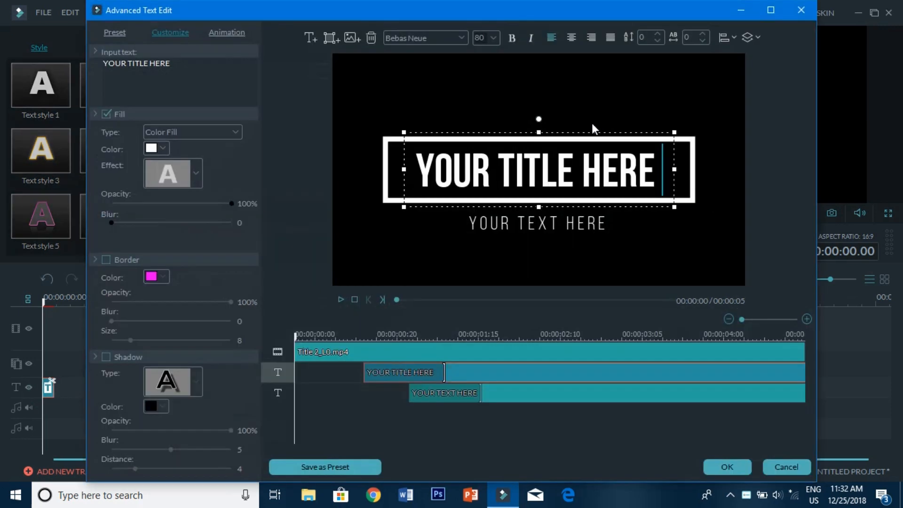
{"action": "left_click", "coordinate": [700, 172]}
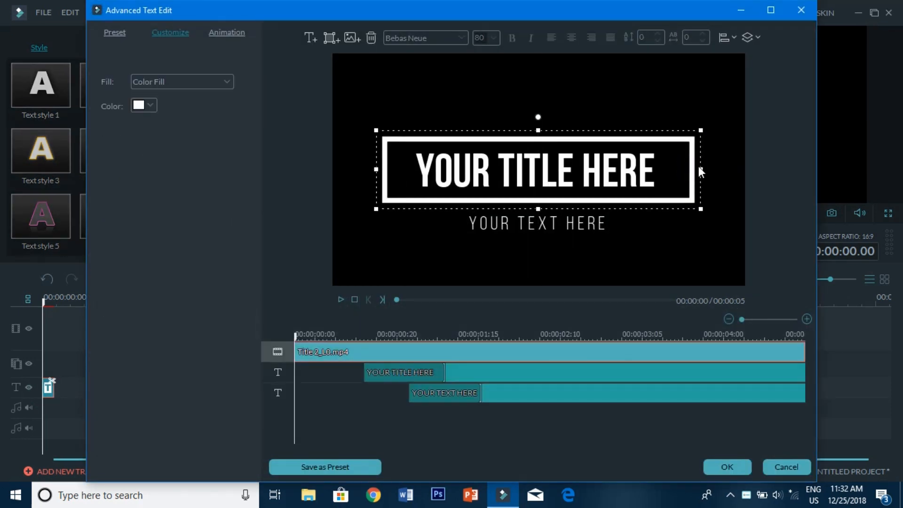
{"action": "left_click", "coordinate": [575, 218]}
{"action": "key", "text": "Delete"}
{"action": "left_click", "coordinate": [599, 200]}
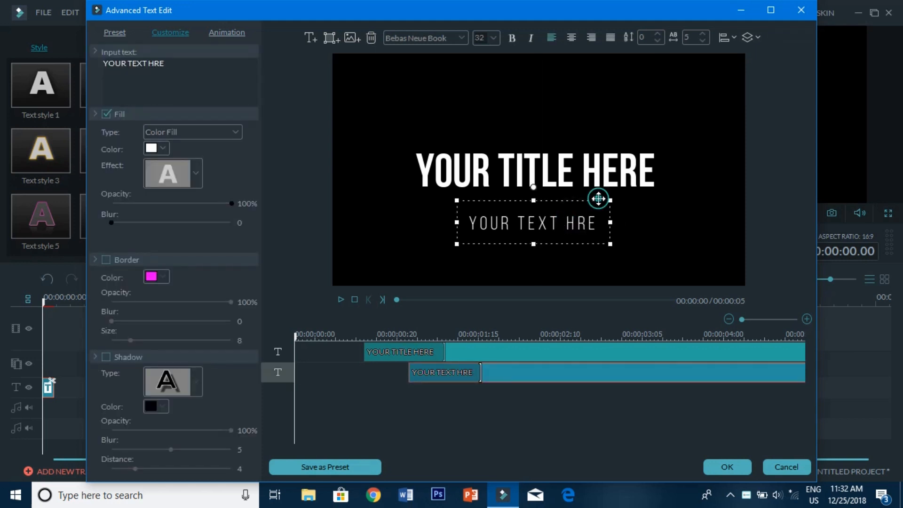
{"action": "key", "text": "Delete"}
{"action": "left_click", "coordinate": [601, 203]}
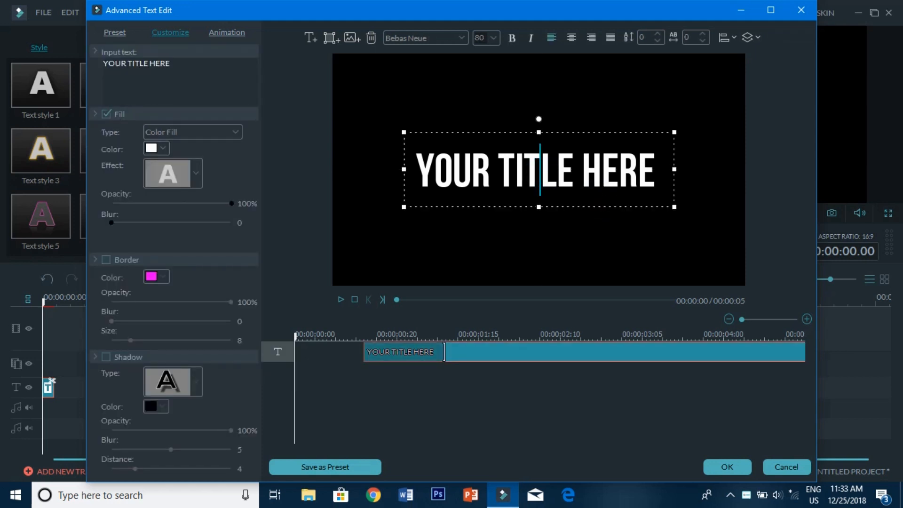
Replace the remaining title text with "Dilse Bros" in the Billy Ohio font.
{"action": "left_click_drag", "start_coordinate": [655, 171], "coordinate": [339, 181]}
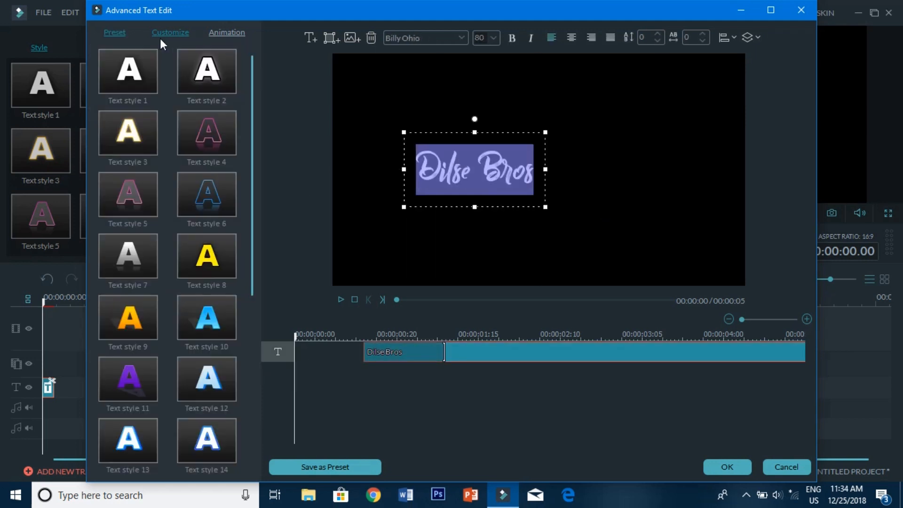
{"action": "left_click", "coordinate": [170, 33]}
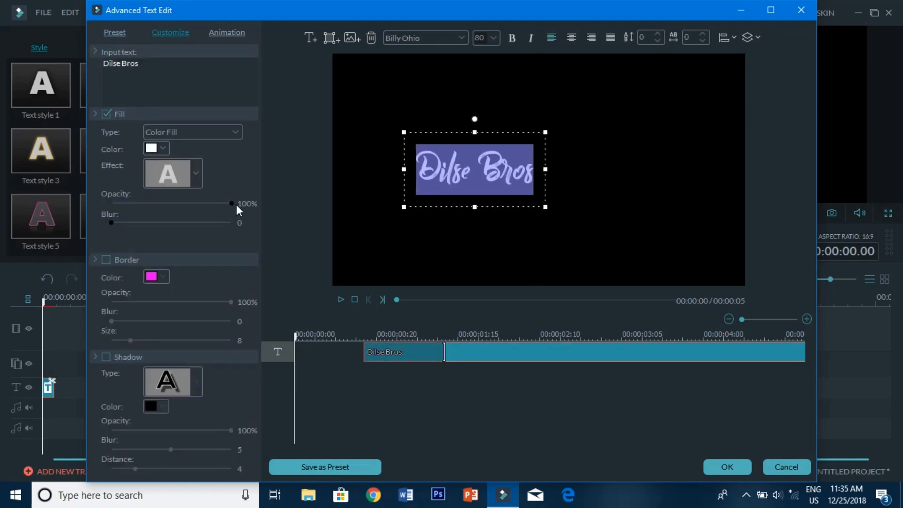
{"action": "left_click_drag", "start_coordinate": [232, 203], "coordinate": [216, 204]}
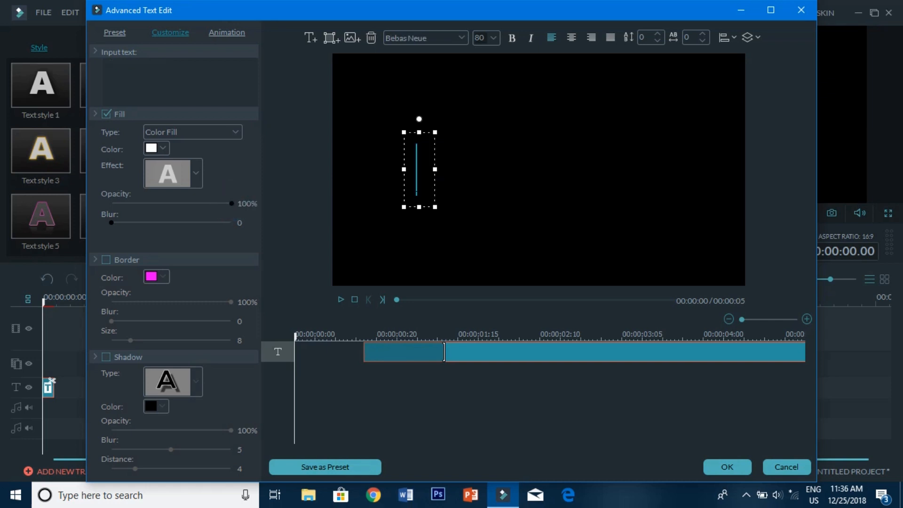
{"action": "left_click", "coordinate": [463, 38]}
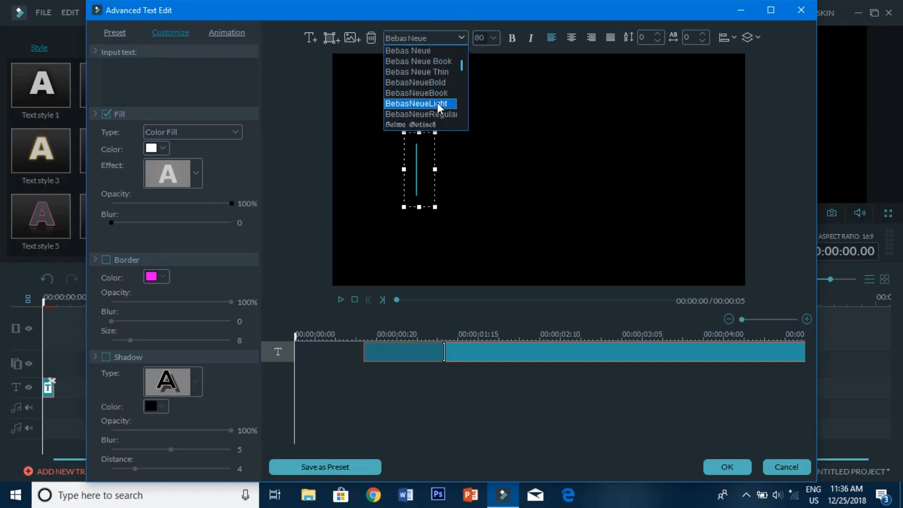
{"action": "scroll", "coordinate": [437, 107], "scroll_direction": "down", "scroll_amount": 2}
{"action": "left_click", "coordinate": [428, 83]}
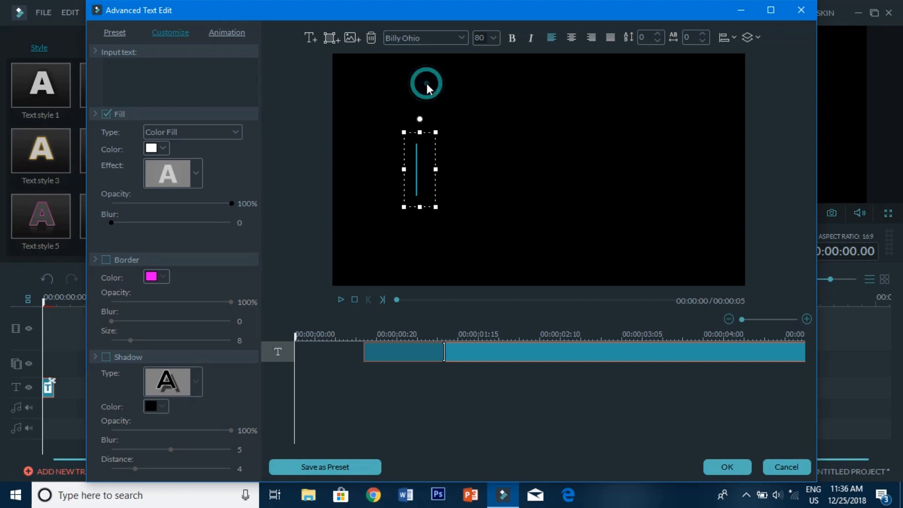
{"action": "type", "text": "Dils"}
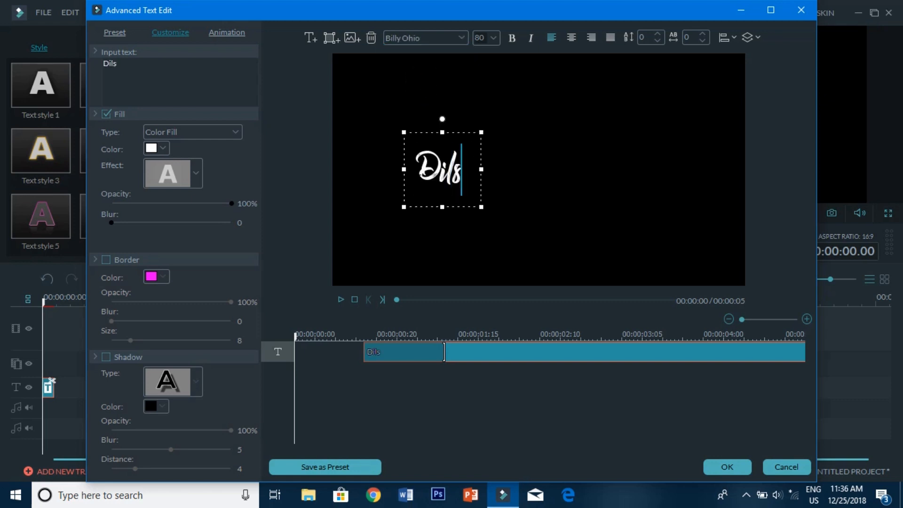
{"action": "type", "text": "e Bros"}
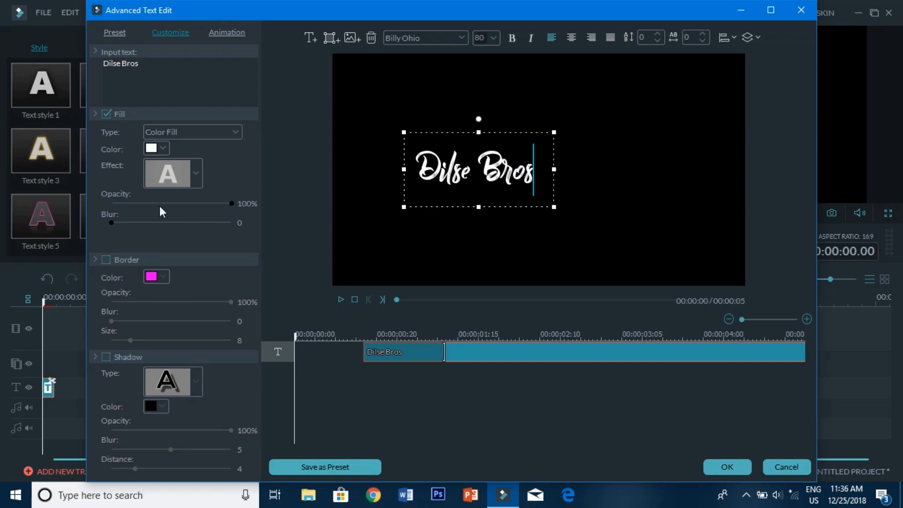
Set the title text's fill opacity to 60% and apply the Linear Wipe animation to it.
{"action": "left_click_drag", "start_coordinate": [231, 203], "coordinate": [184, 205]}
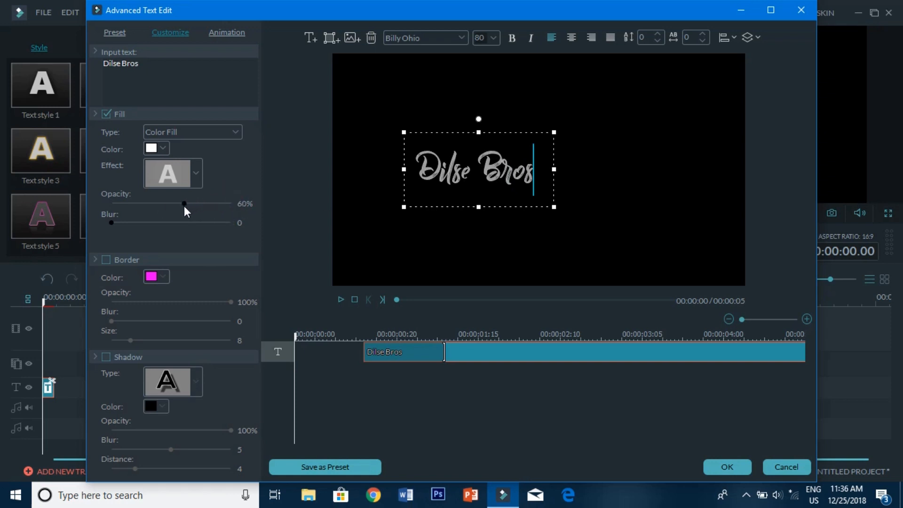
{"action": "left_click", "coordinate": [221, 33]}
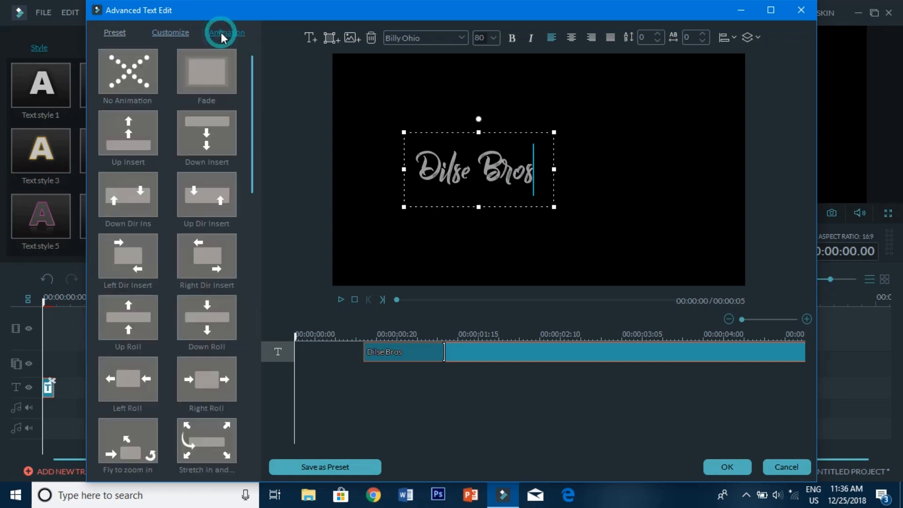
{"action": "left_click_drag", "start_coordinate": [253, 121], "coordinate": [243, 329]}
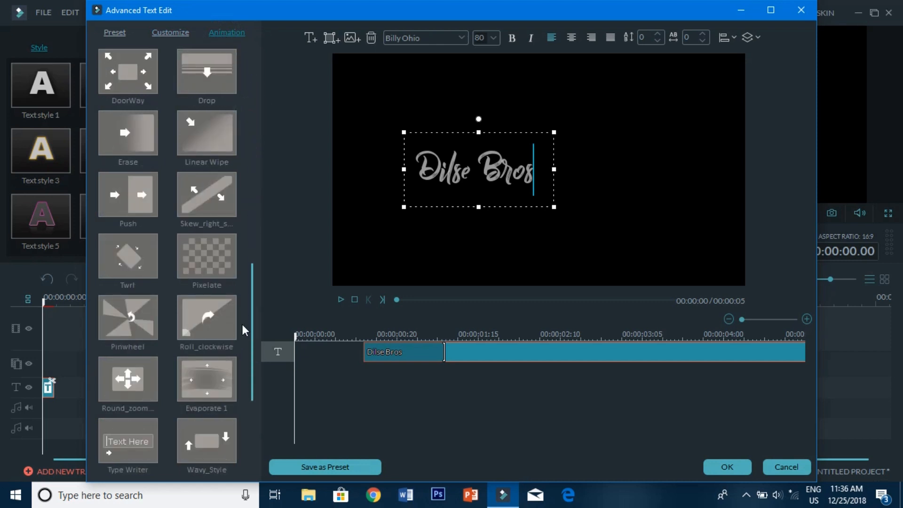
{"action": "left_click", "coordinate": [228, 128]}
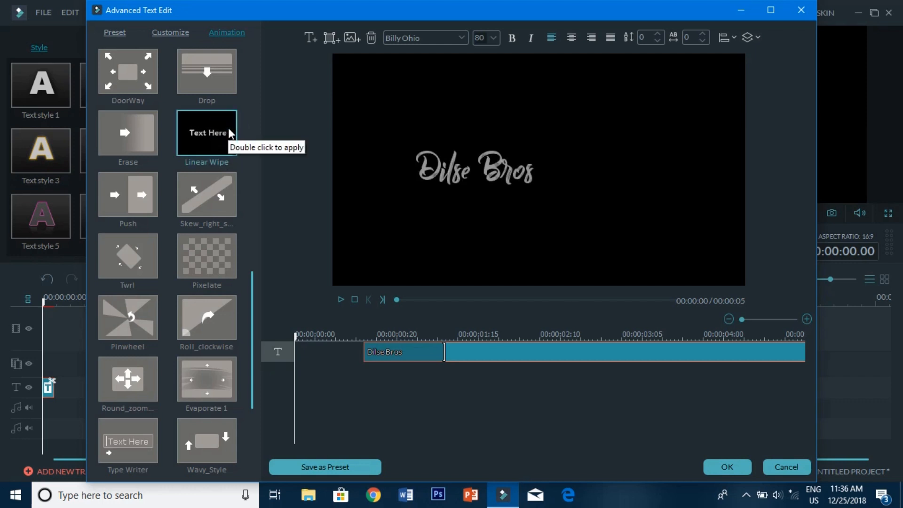
{"action": "left_click", "coordinate": [731, 470]}
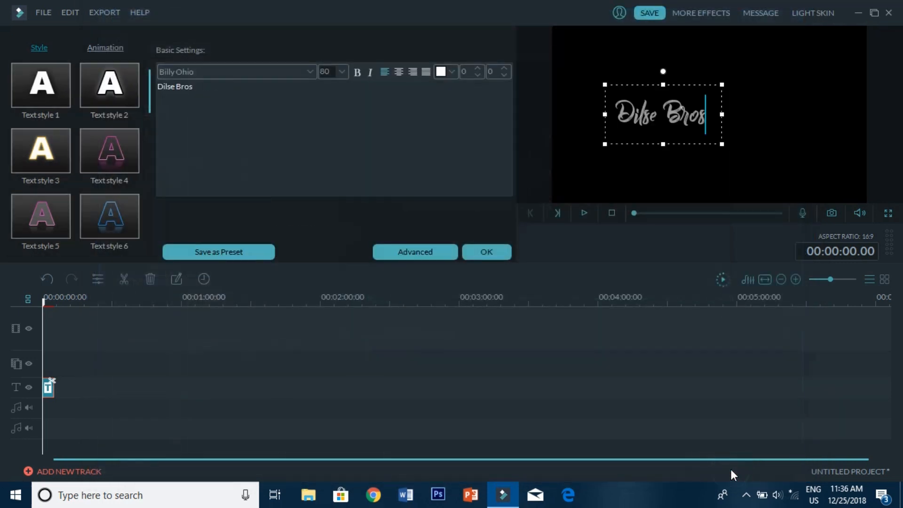
{"action": "left_click", "coordinate": [501, 252]}
Extend the title clip's duration to 00:00:12:04 on the timeline, then render and play back the preview.
{"action": "key", "text": "space"}
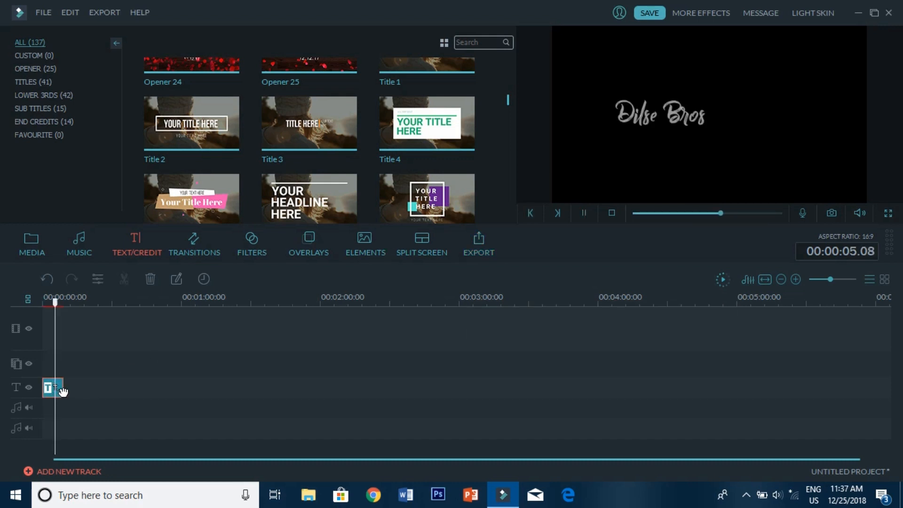
{"action": "left_click_drag", "start_coordinate": [60, 387], "coordinate": [68, 386]}
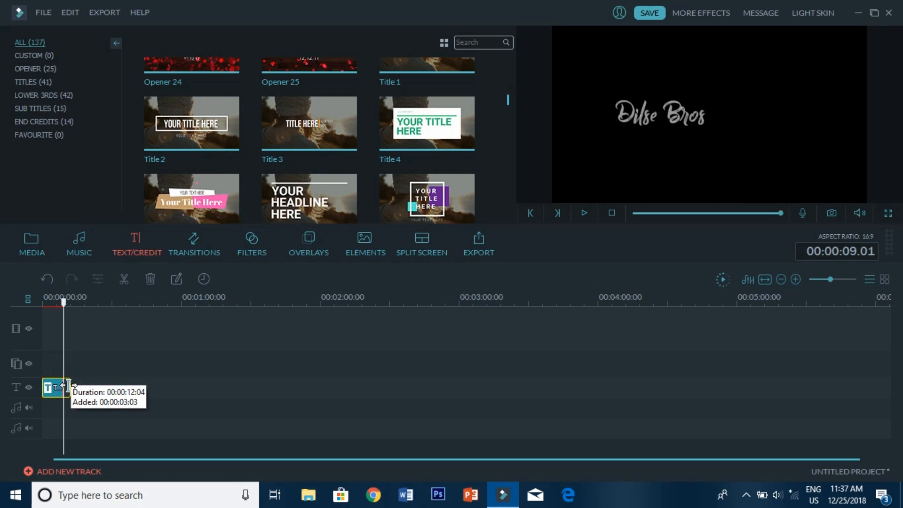
{"action": "left_click", "coordinate": [726, 276]}
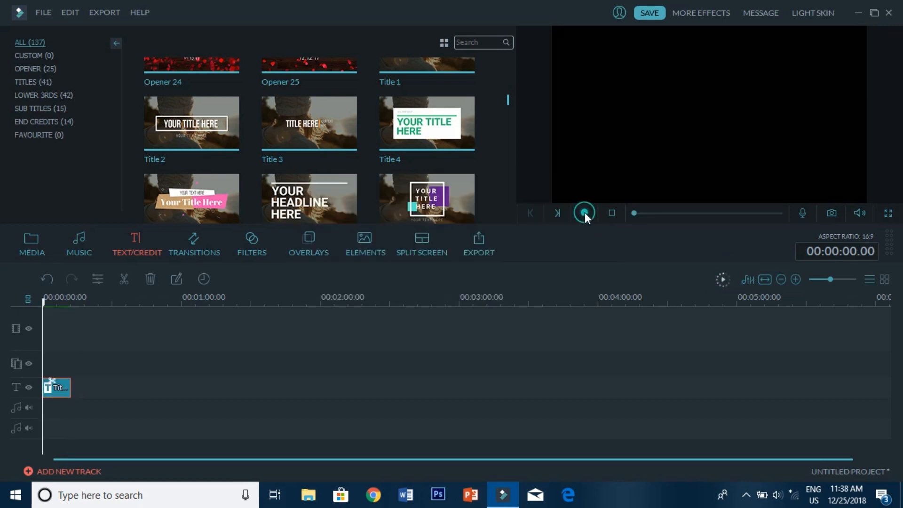
{"action": "left_click", "coordinate": [585, 213]}
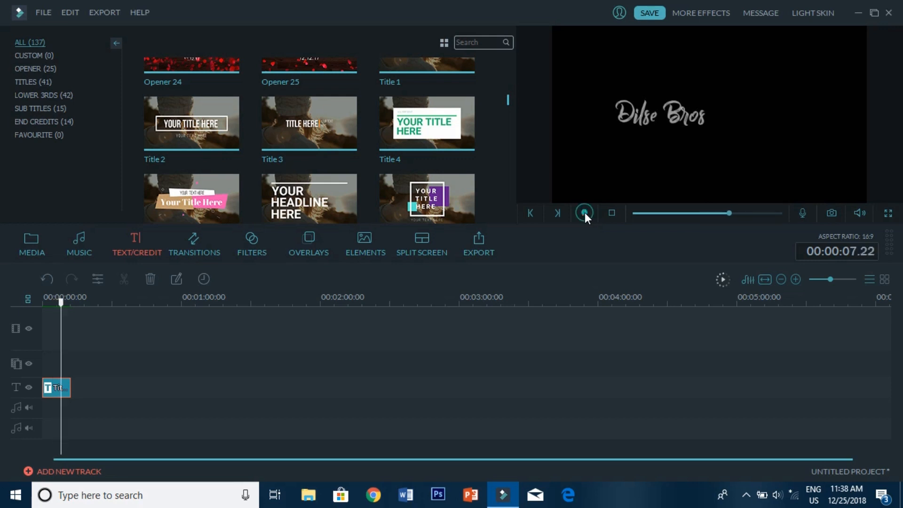
{"action": "left_click", "coordinate": [586, 213]}
Configure the Smart Phone export for Best quality with 1920 x 1080 resolution and an 8000 kbps video bit rate.
{"action": "left_click", "coordinate": [474, 253]}
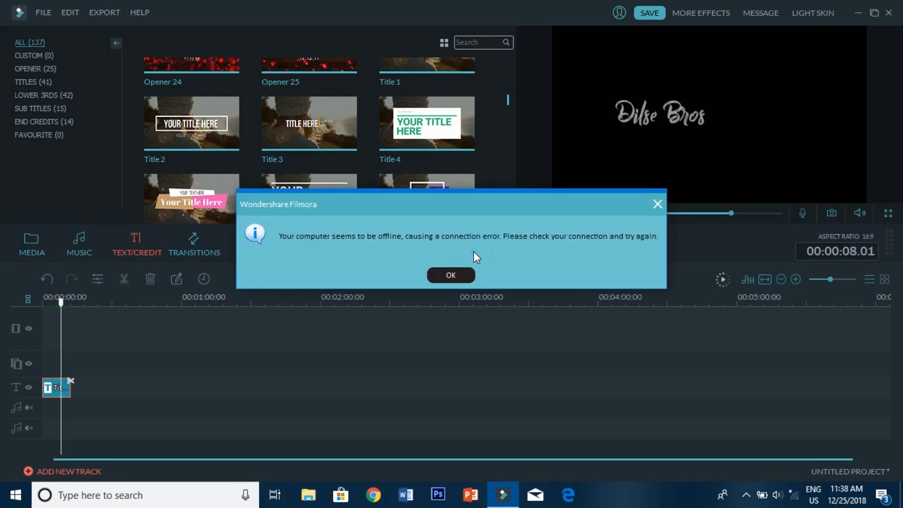
{"action": "left_click", "coordinate": [440, 276]}
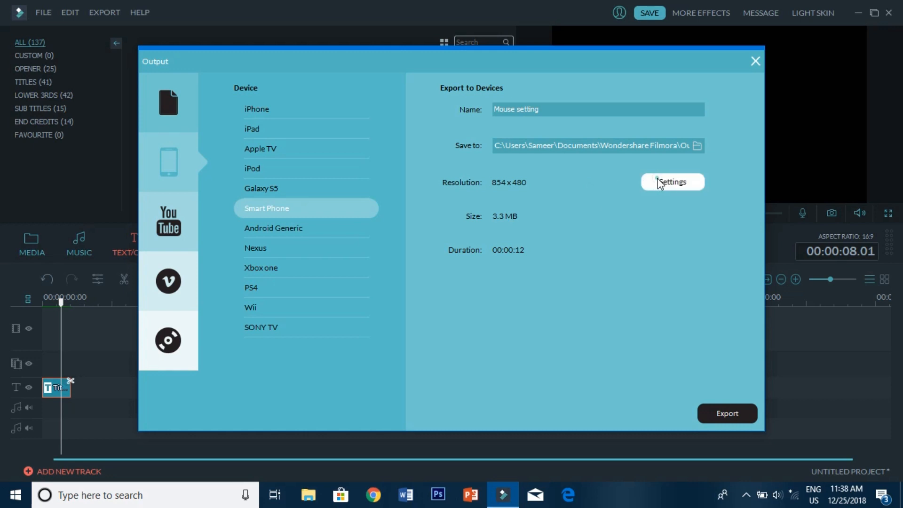
{"action": "left_click", "coordinate": [659, 182]}
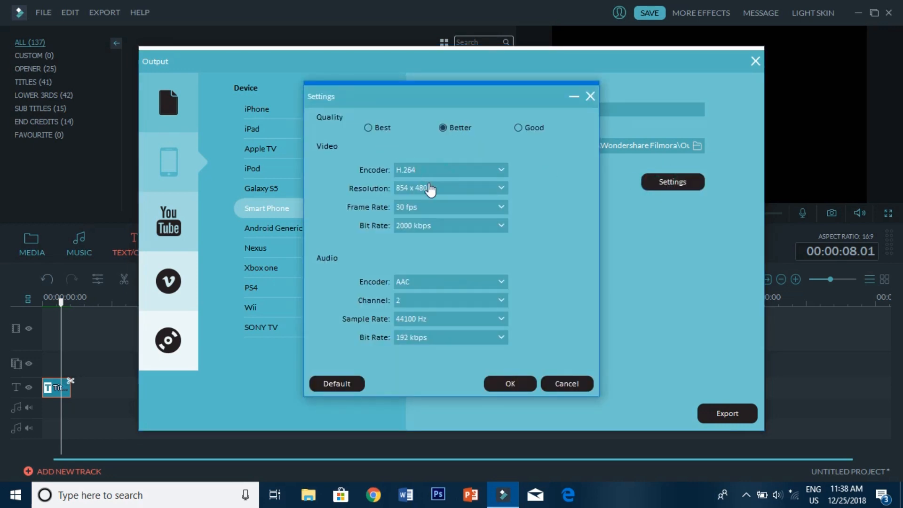
{"action": "left_click", "coordinate": [439, 188]}
{"action": "left_click", "coordinate": [415, 255]}
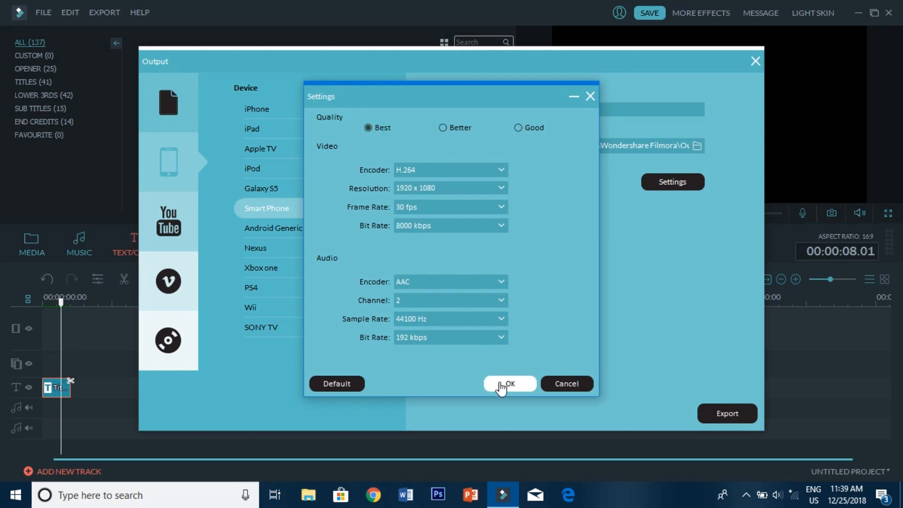
{"action": "left_click", "coordinate": [504, 384]}
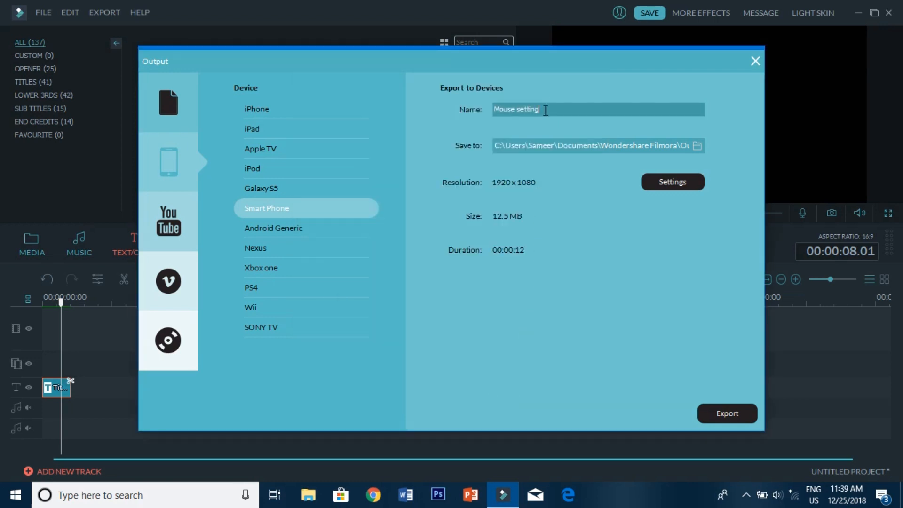
Name the output video "Smoke effect" and export it.
{"action": "type", "text": "Smoke effect"}
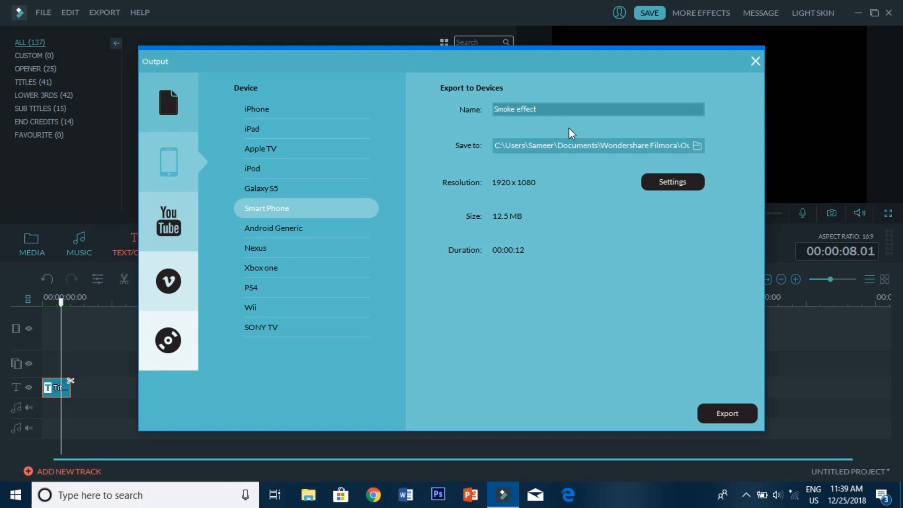
{"action": "left_click", "coordinate": [735, 422]}
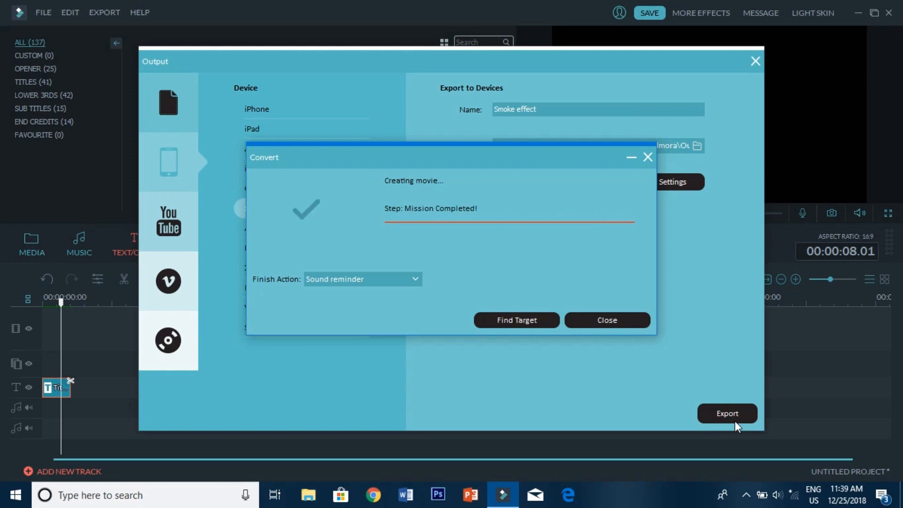
{"action": "left_click", "coordinate": [754, 62]}
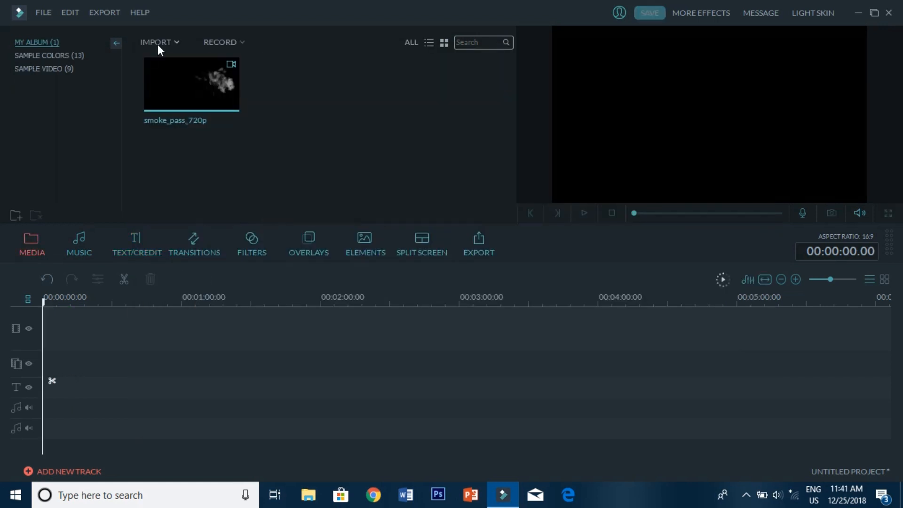
Import the video file Smoke effect.mp4 from the Desktop folder into the media album.
{"action": "left_click", "coordinate": [157, 43]}
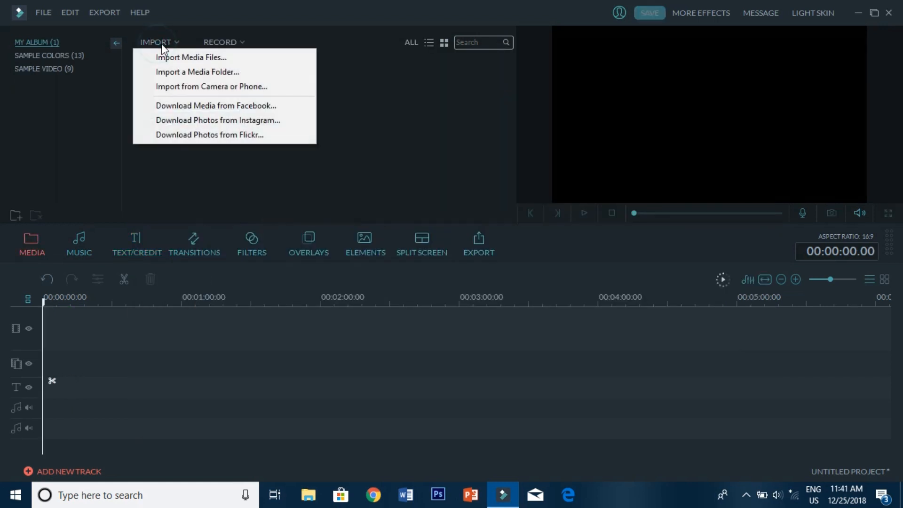
{"action": "left_click", "coordinate": [183, 55]}
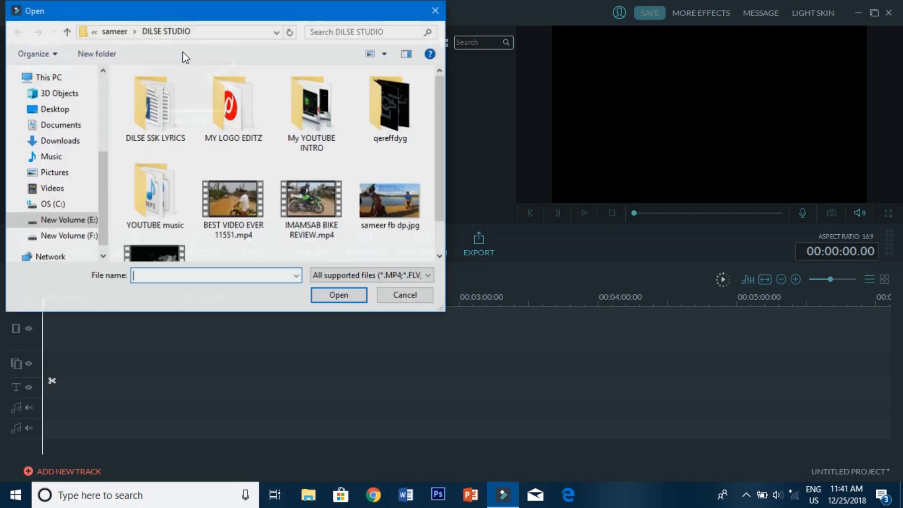
{"action": "left_click", "coordinate": [55, 109]}
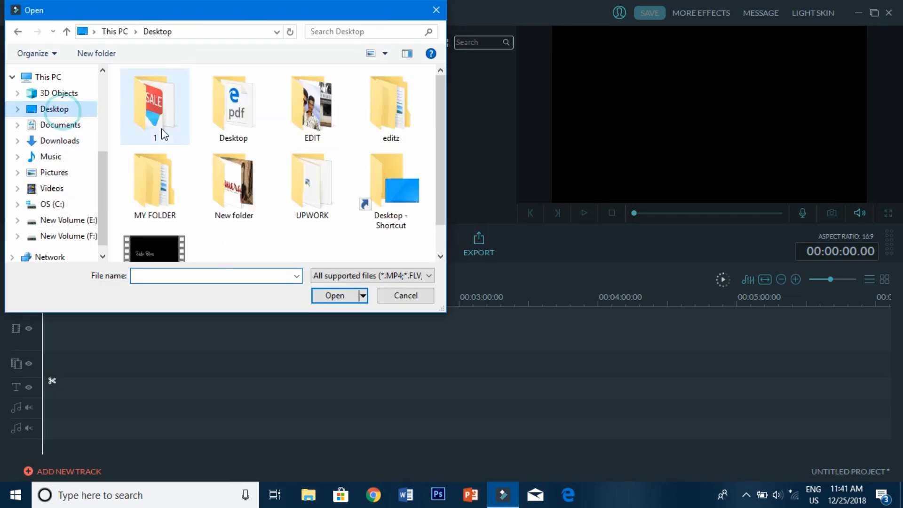
{"action": "left_click", "coordinate": [172, 259]}
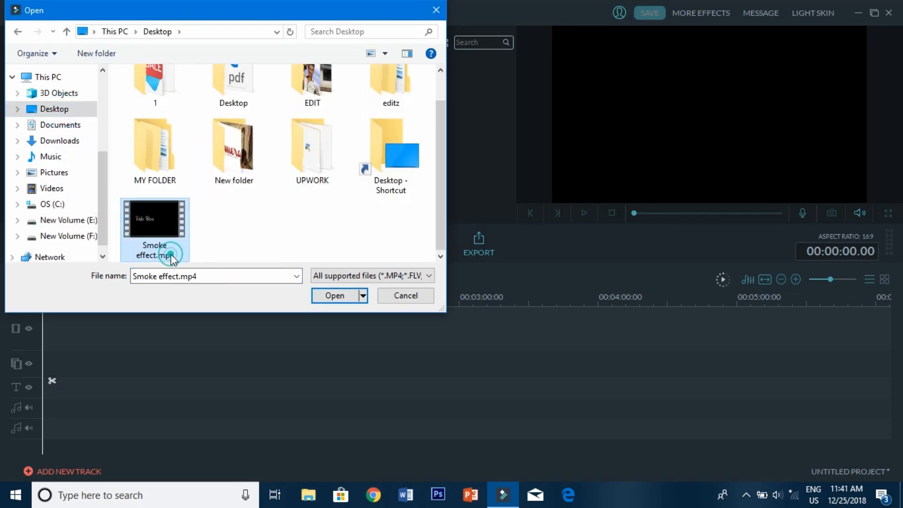
{"action": "left_click", "coordinate": [335, 296]}
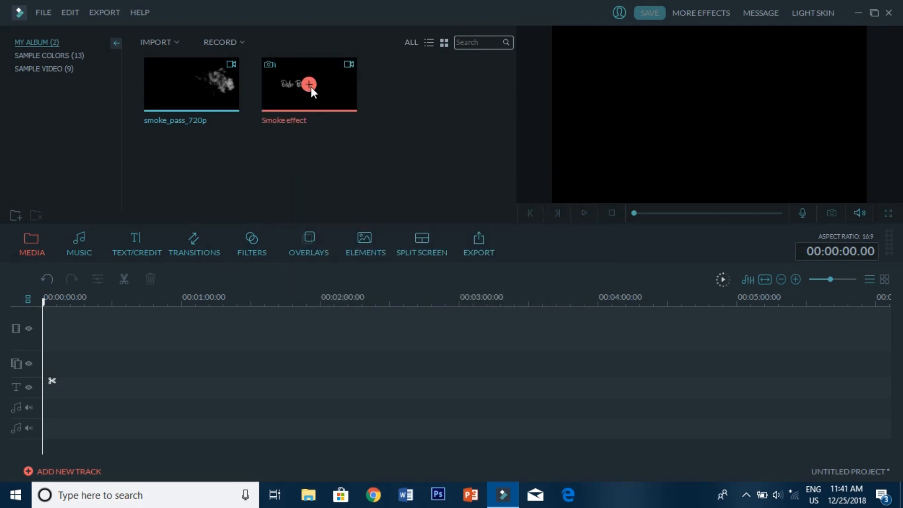
Add the Smoke effect clip at the start of the main video track.
{"action": "left_click", "coordinate": [311, 85]}
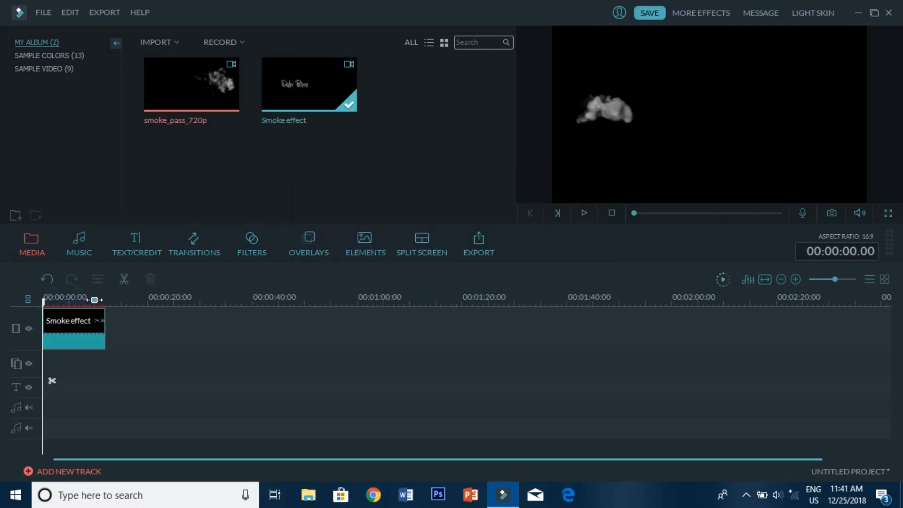
{"action": "left_click_drag", "start_coordinate": [103, 298], "coordinate": [143, 295]}
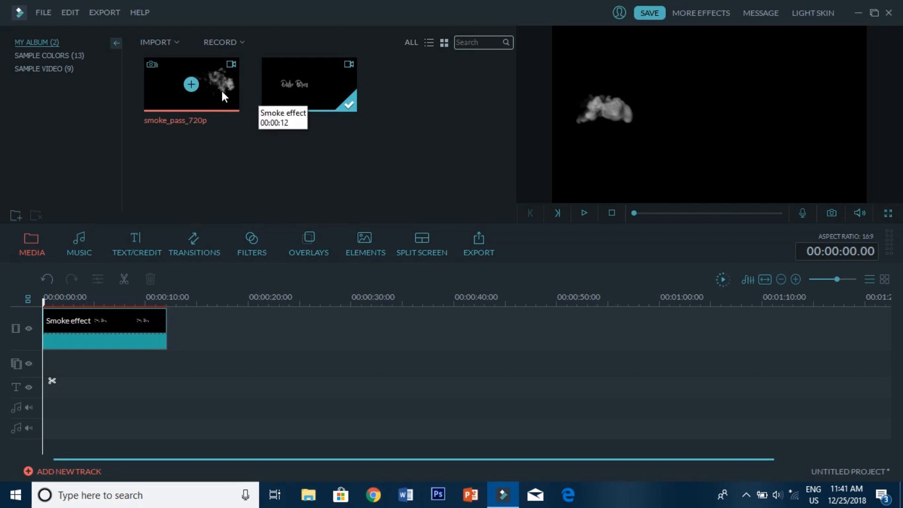
Place smoke_pass_720p at the start of the overlay track and trim the Smoke effect clip's end to match the smoke clip's length.
{"action": "left_click_drag", "start_coordinate": [203, 78], "coordinate": [47, 364]}
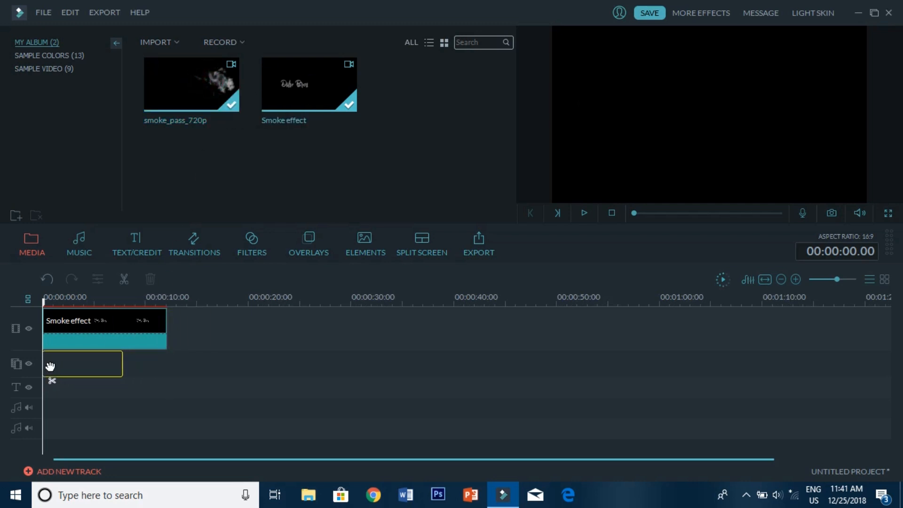
{"action": "left_click", "coordinate": [165, 321]}
{"action": "left_click_drag", "start_coordinate": [166, 320], "coordinate": [124, 326]}
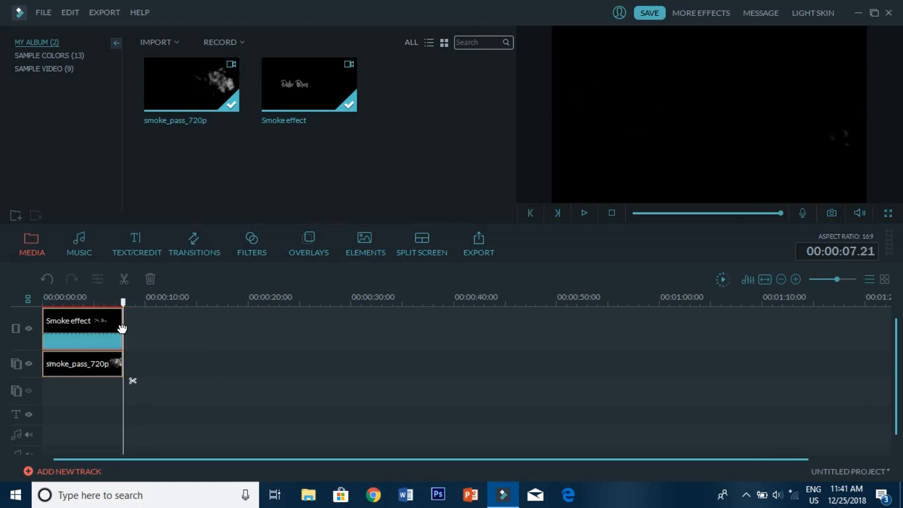
Make the black parts of the smoke_pass_720p overlay transparent with Chroma Key in the advanced settings and play the result.
{"action": "left_click", "coordinate": [106, 371]}
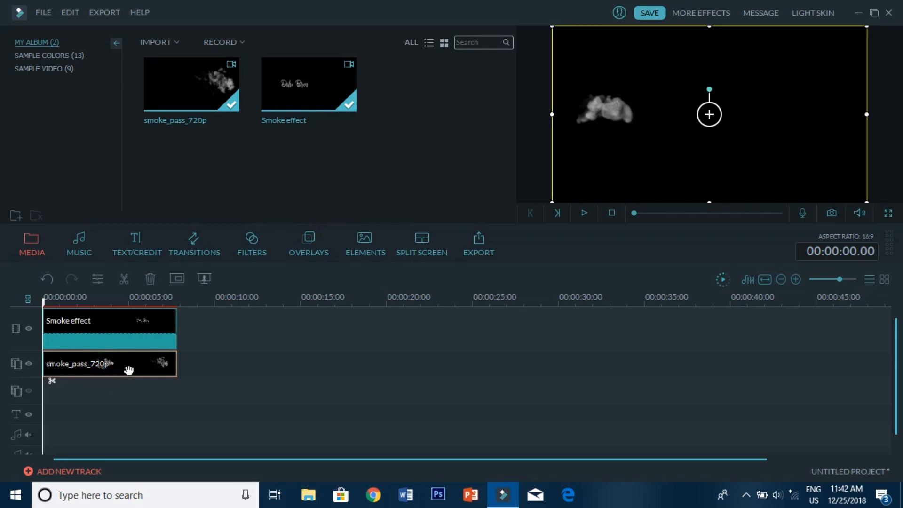
{"action": "double_click", "coordinate": [128, 370]}
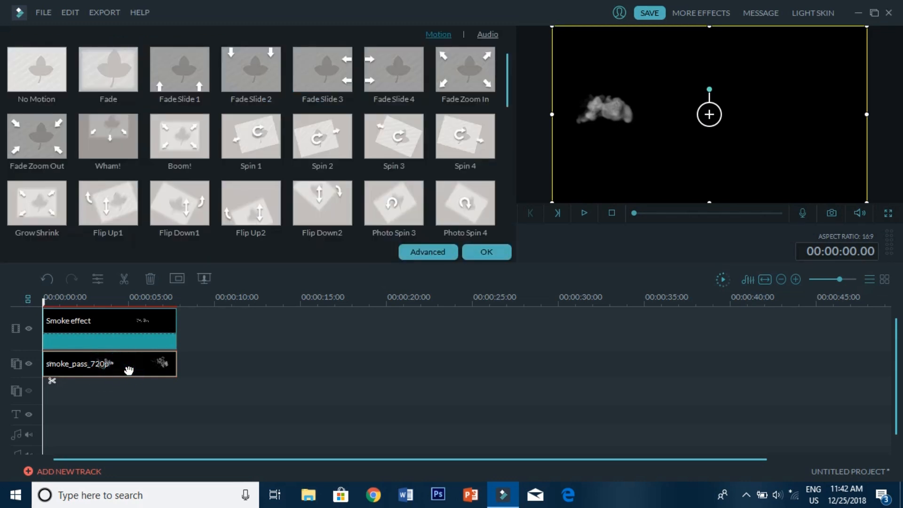
{"action": "left_click", "coordinate": [421, 252]}
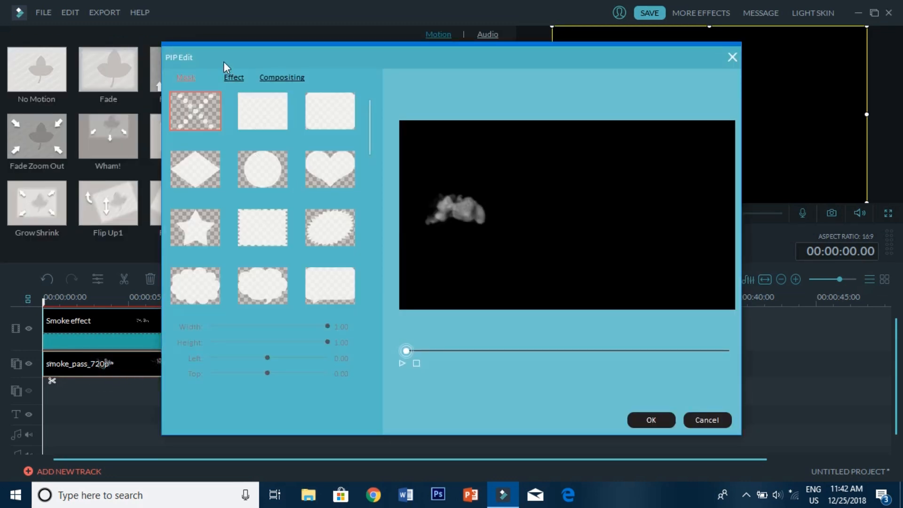
{"action": "left_click", "coordinate": [233, 77]}
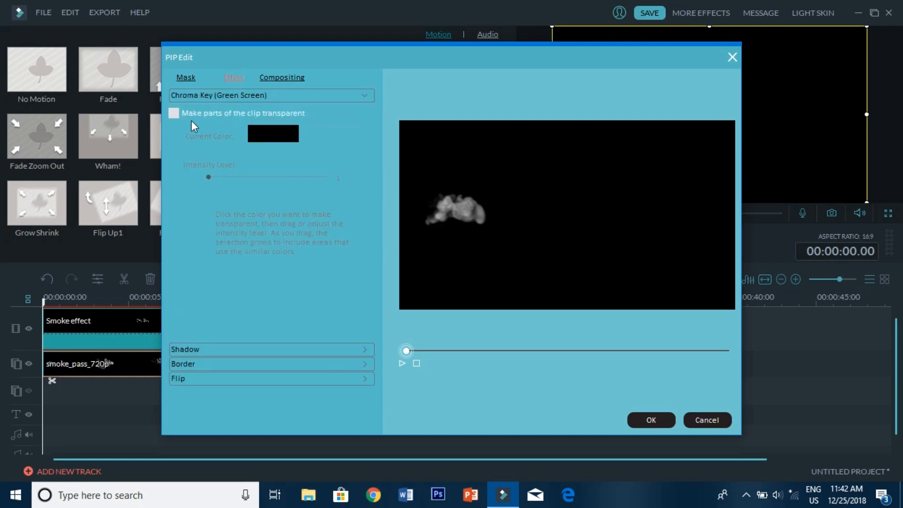
{"action": "left_click", "coordinate": [174, 113]}
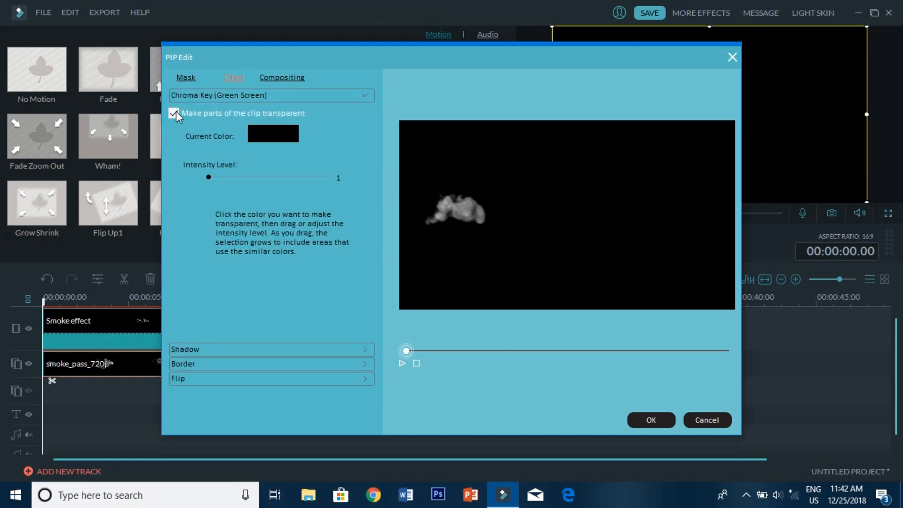
{"action": "left_click", "coordinate": [651, 420]}
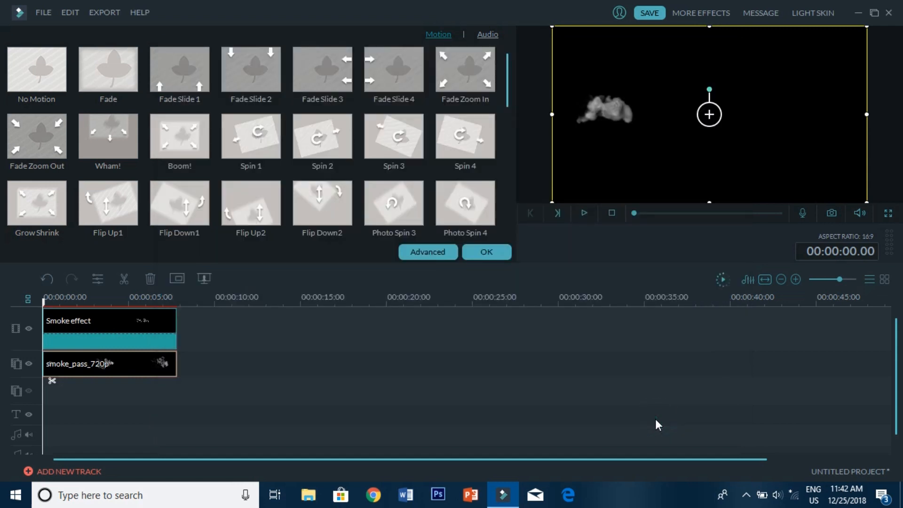
{"action": "left_click", "coordinate": [488, 253]}
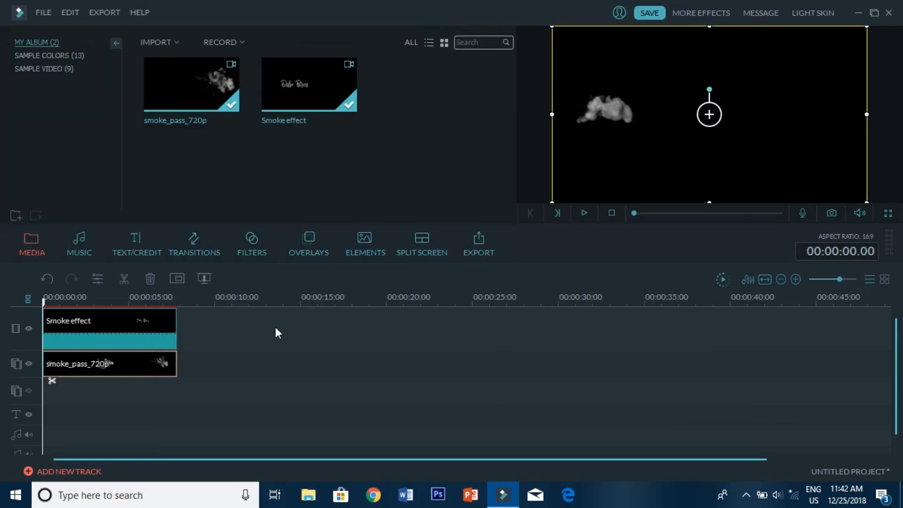
{"action": "left_click", "coordinate": [585, 212]}
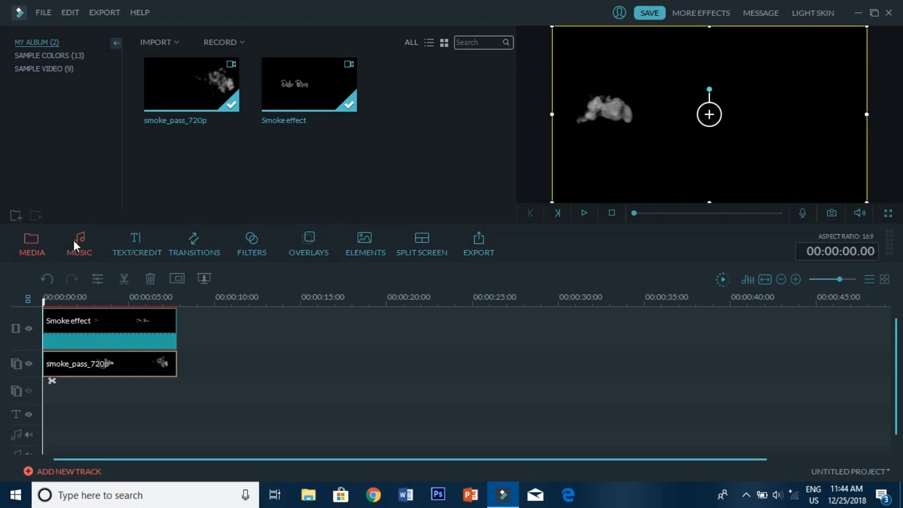
Add the Transition Swoosh sound effect to the first audio track about 2 seconds in and play the sequence.
{"action": "left_click", "coordinate": [74, 240]}
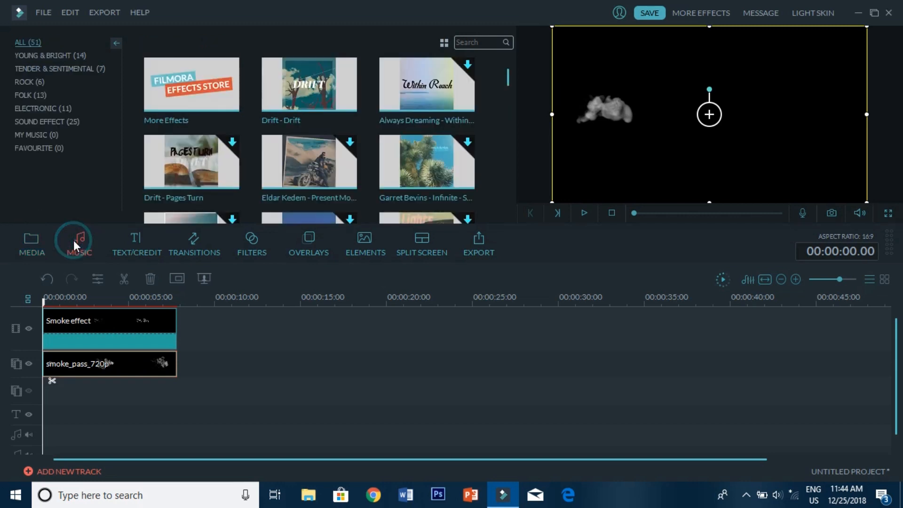
{"action": "left_click", "coordinate": [68, 121]}
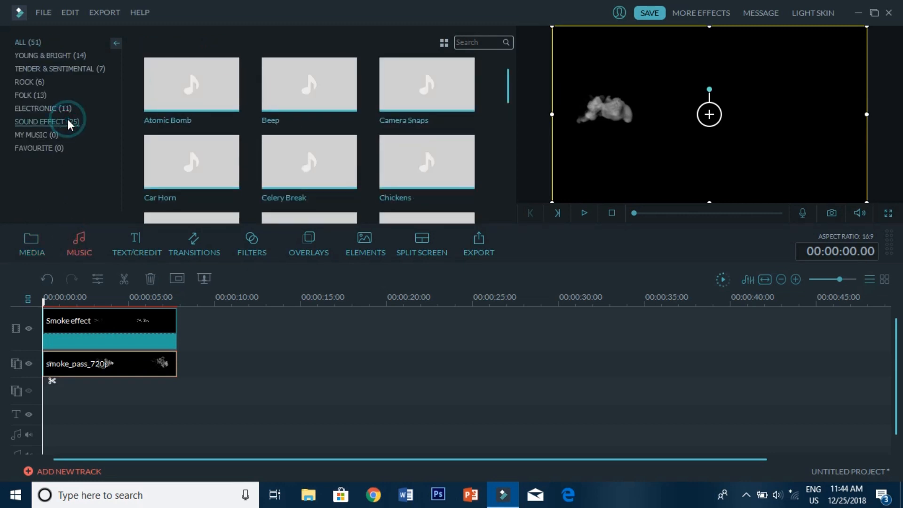
{"action": "left_click_drag", "start_coordinate": [509, 90], "coordinate": [501, 219]}
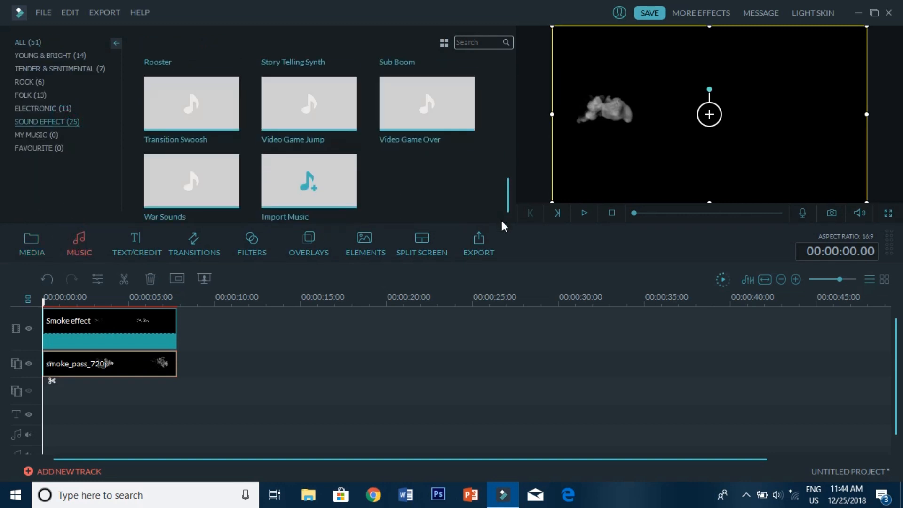
{"action": "left_click_drag", "start_coordinate": [229, 118], "coordinate": [62, 371]}
{"action": "left_click", "coordinate": [584, 212]}
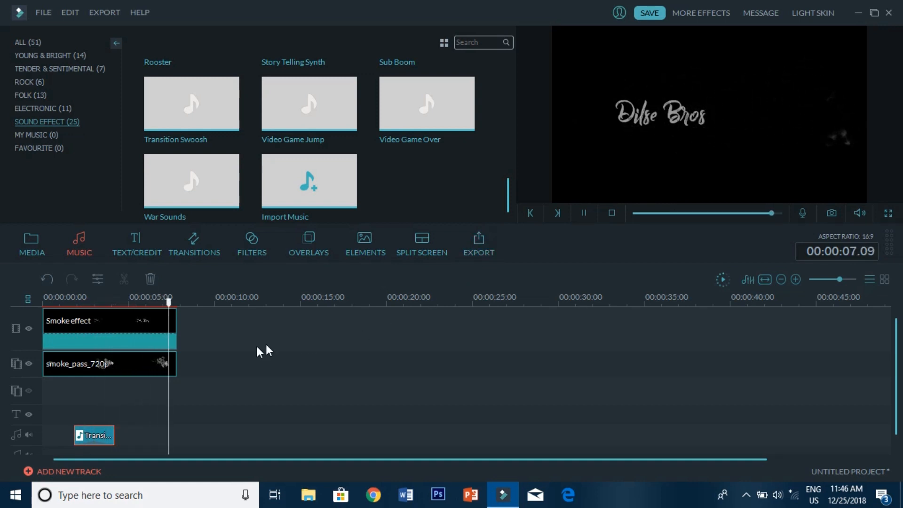
Split the Smoke effect clip at 00:00:06.15, delete the part after the cut, and play the sequence from the start.
{"action": "left_click", "coordinate": [123, 278]}
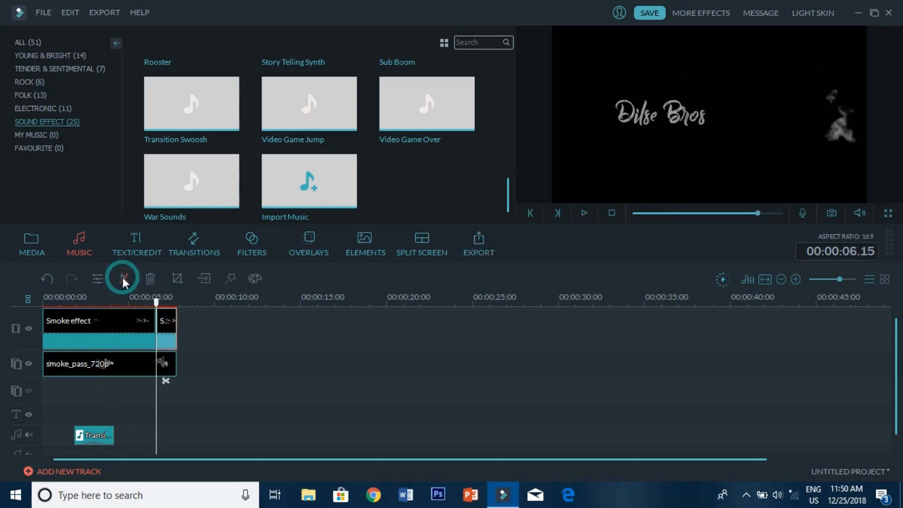
{"action": "left_click", "coordinate": [169, 327]}
{"action": "key", "text": "Delete"}
{"action": "left_click_drag", "start_coordinate": [157, 304], "coordinate": [24, 301]}
{"action": "key", "text": "space"}
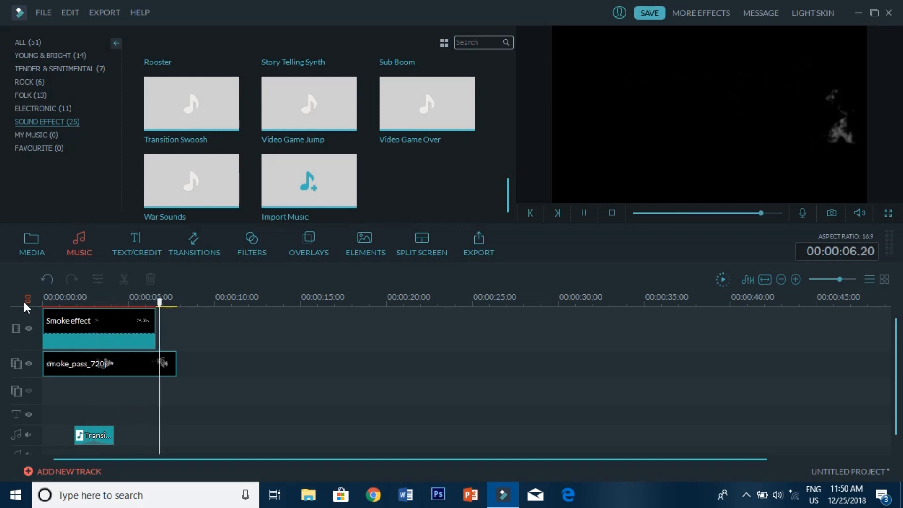
Configure the Smart Phone export named "Smoke effect for youtube new video" for Best quality, 1920 x 1080 resolution and an 8000 kbps video bit rate.
{"action": "left_click", "coordinate": [480, 249]}
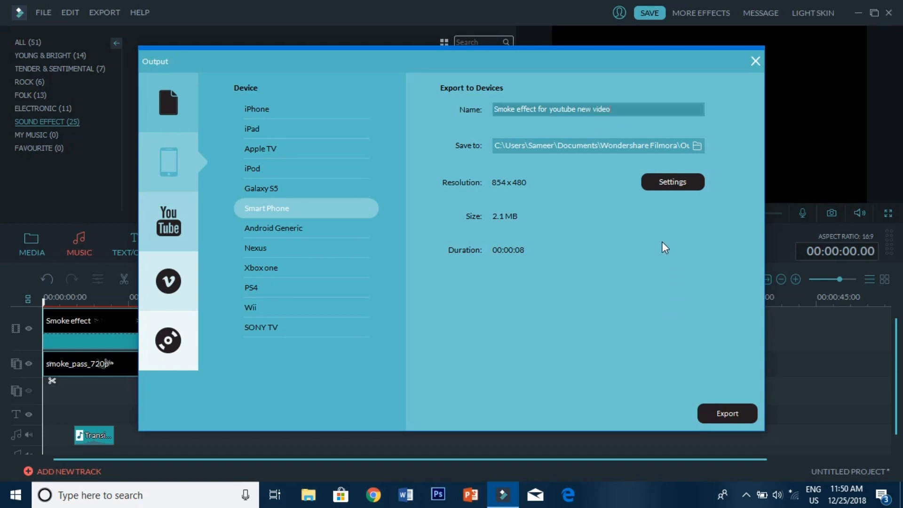
{"action": "left_click", "coordinate": [674, 184]}
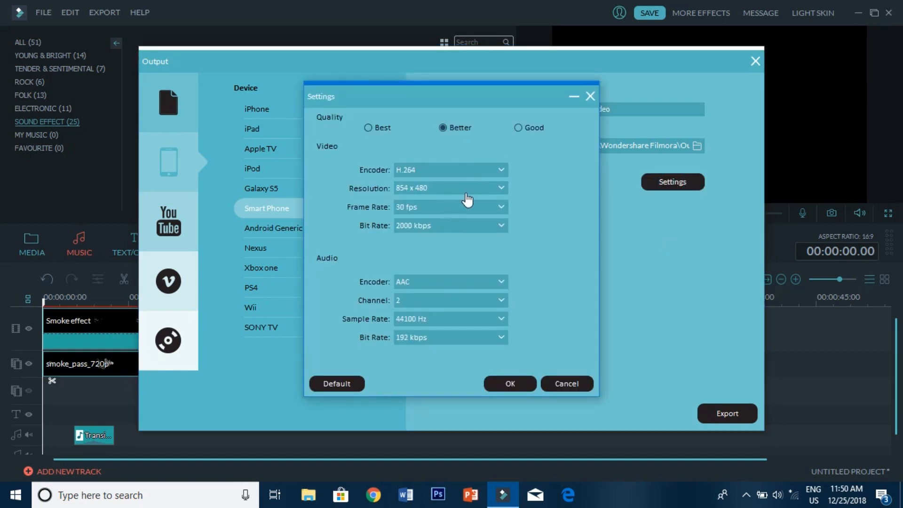
{"action": "left_click", "coordinate": [468, 190]}
{"action": "left_click", "coordinate": [450, 256]}
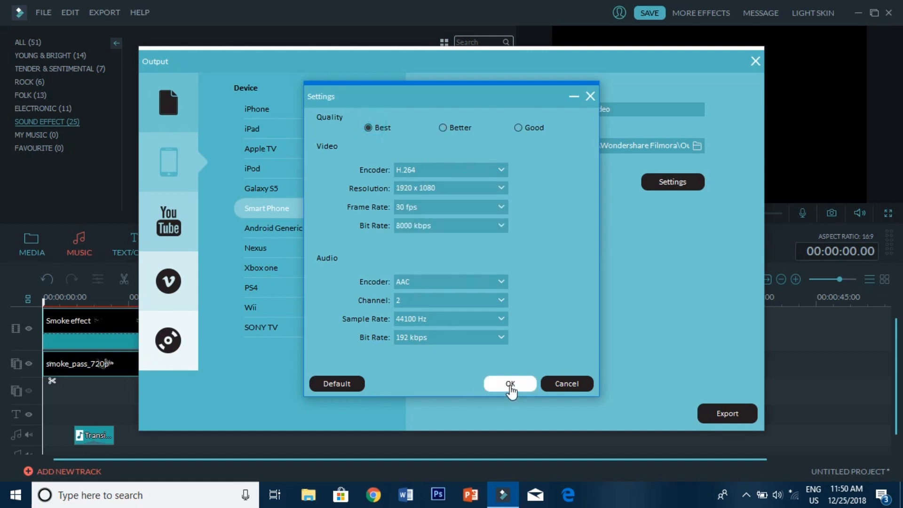
{"action": "left_click", "coordinate": [511, 390]}
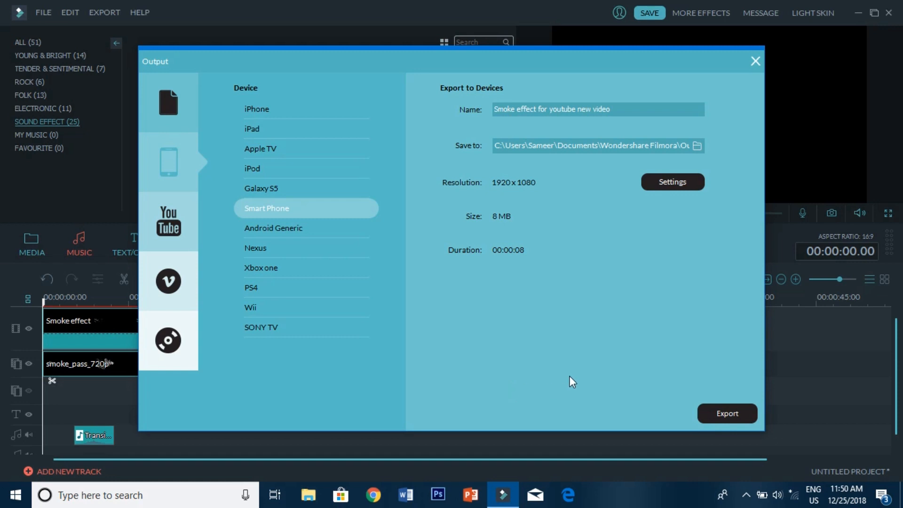
Raise the export's video bit rate to 10000 kbps and export the video.
{"action": "left_click", "coordinate": [681, 183]}
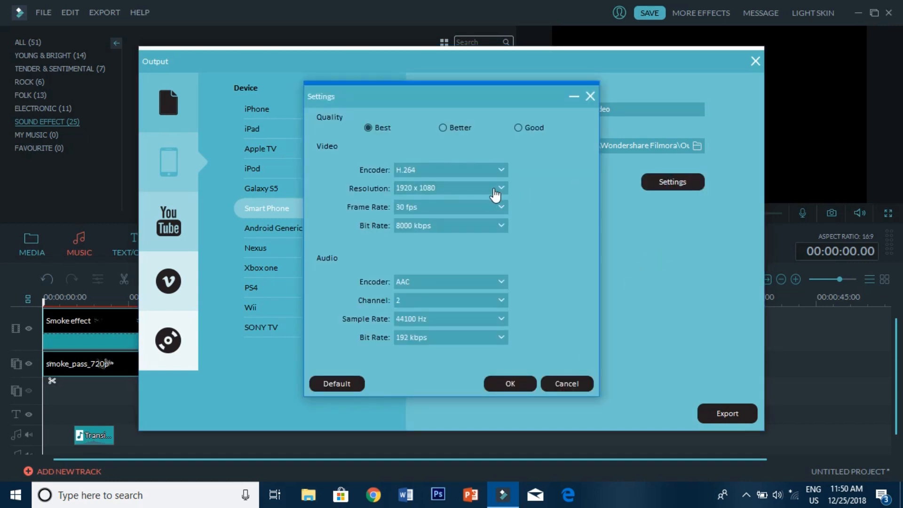
{"action": "left_click", "coordinate": [488, 227]}
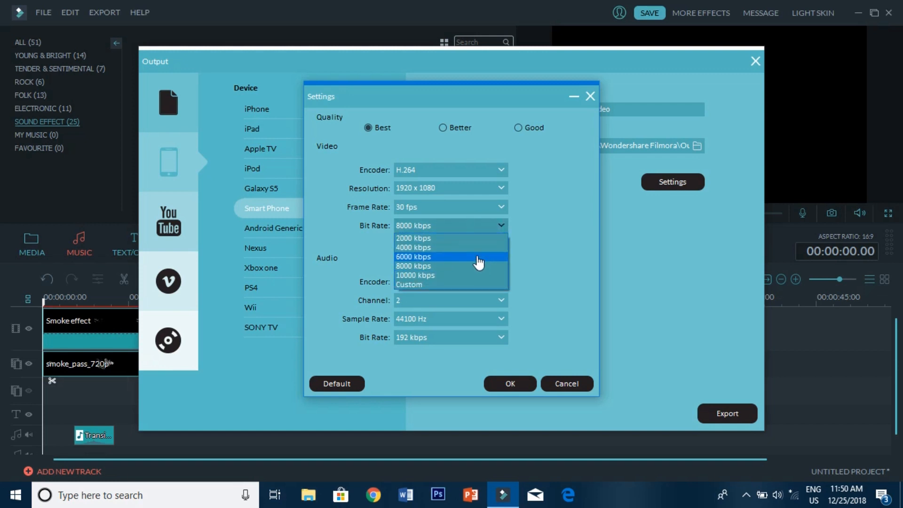
{"action": "left_click", "coordinate": [471, 279]}
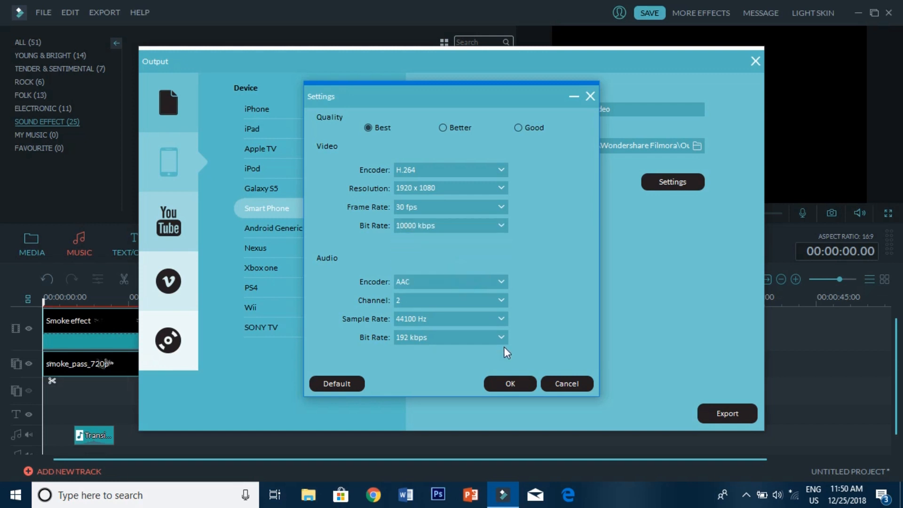
{"action": "left_click", "coordinate": [510, 385]}
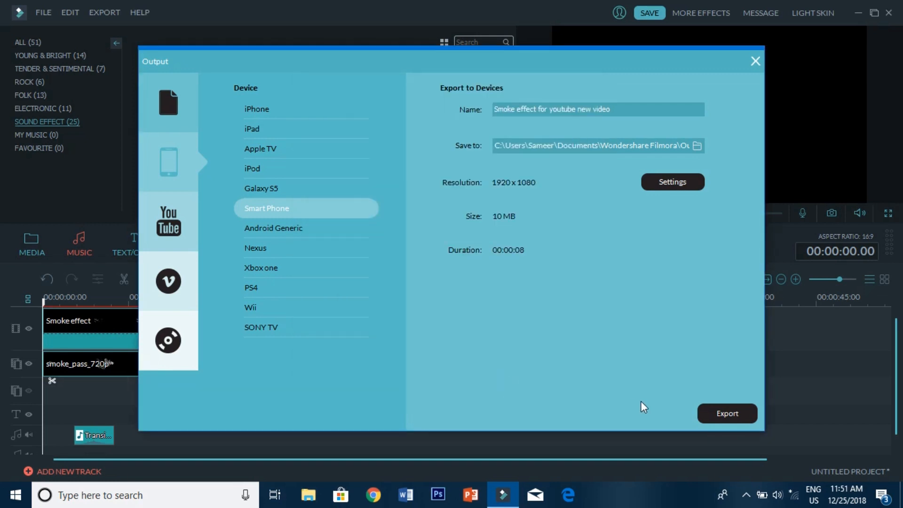
{"action": "left_click", "coordinate": [715, 417]}
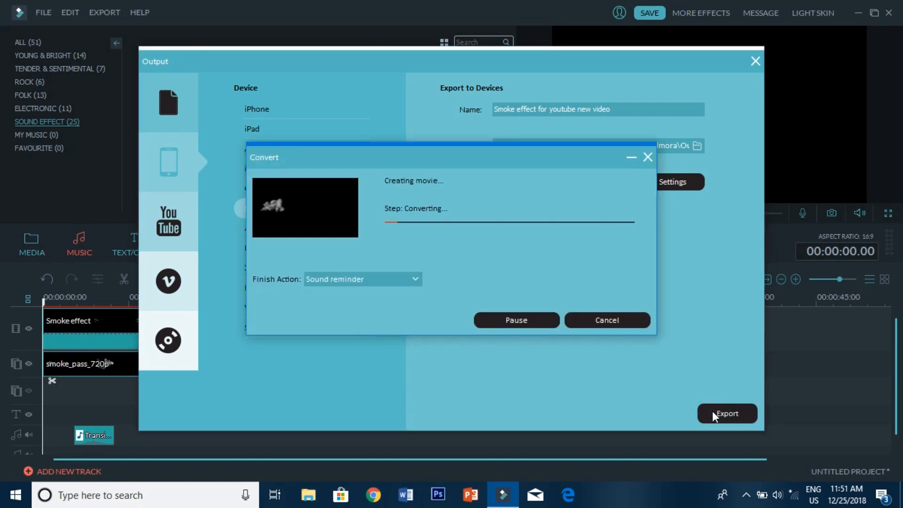